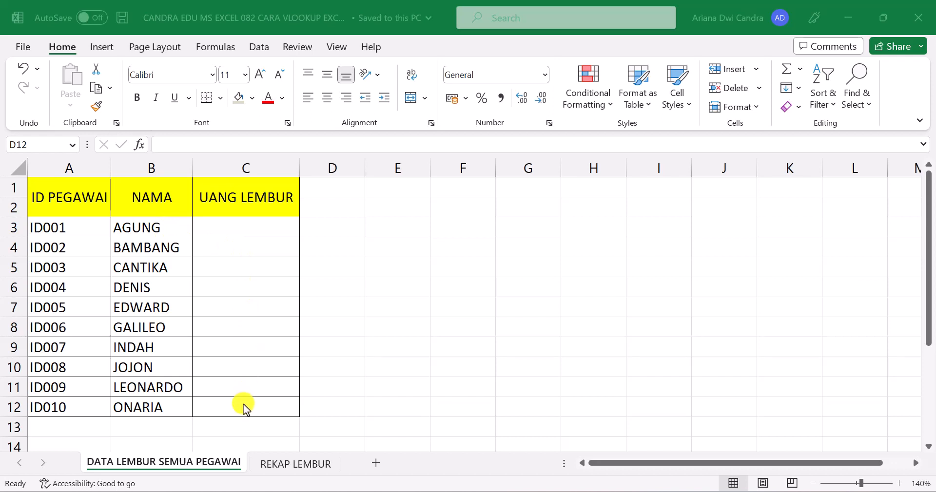
# Step: Compare the employee list on DATA LEMBUR SEMUA PEGAWAI with the overtime records on the REKAP LEMBUR sheet
pyautogui.click(304, 464)
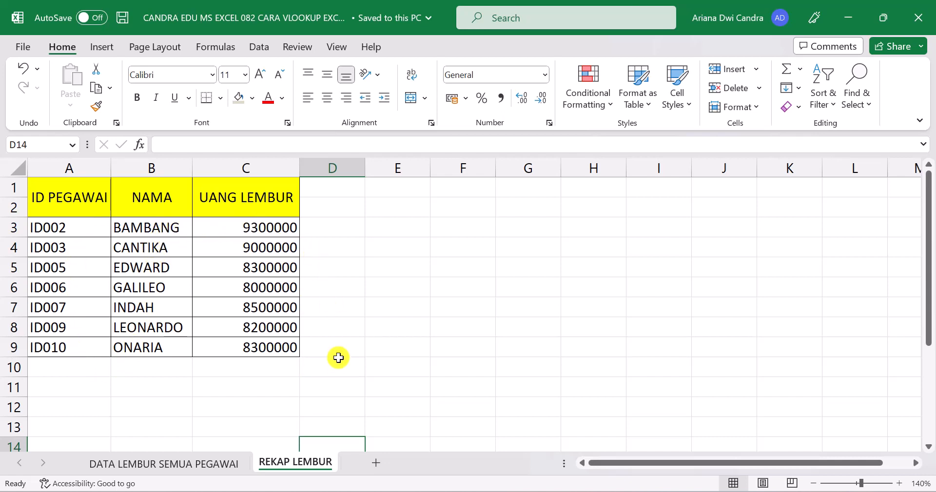
pyautogui.click(209, 464)
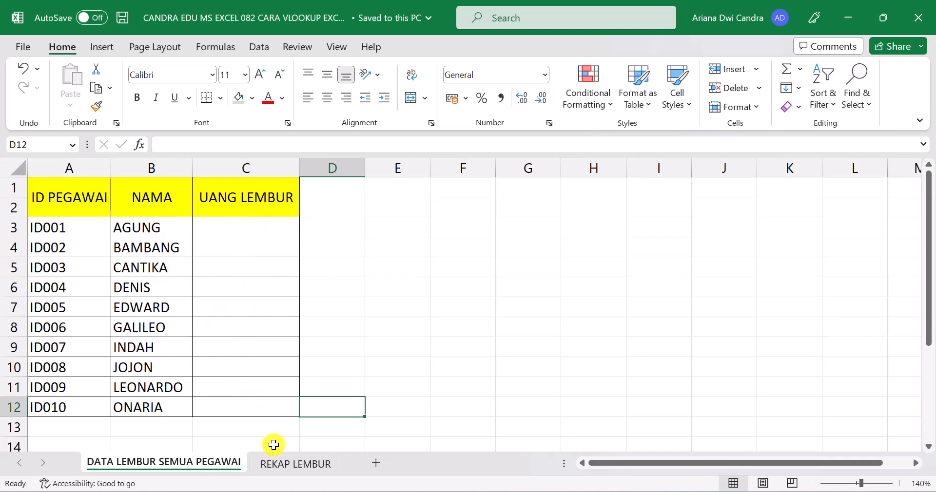
pyautogui.click(281, 465)
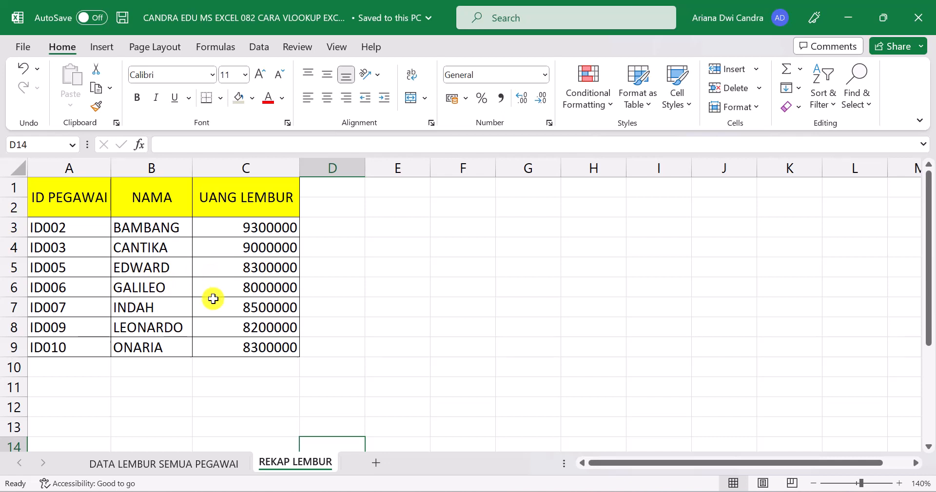
pyautogui.click(186, 462)
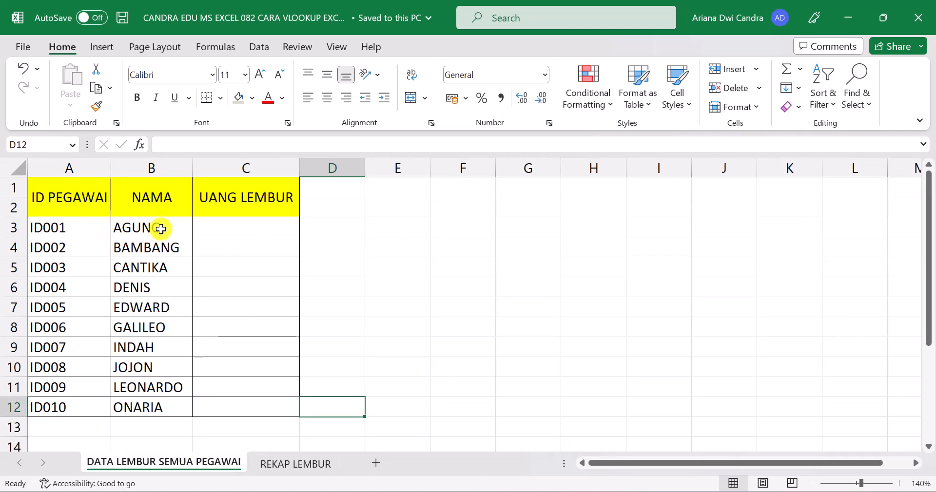
# Step: Start a VLOOKUP formula in C3 of DATA LEMBUR SEMUA PEGAWAI with lookup value A3 and absolute table range 'REKAP LEMBUR'!$A$3:$C$9
pyautogui.click(222, 228)
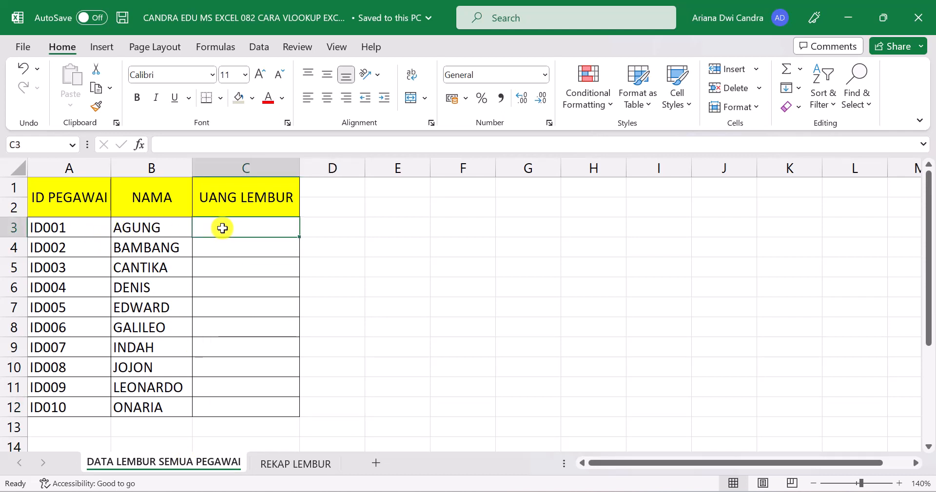
pyautogui.write('=')
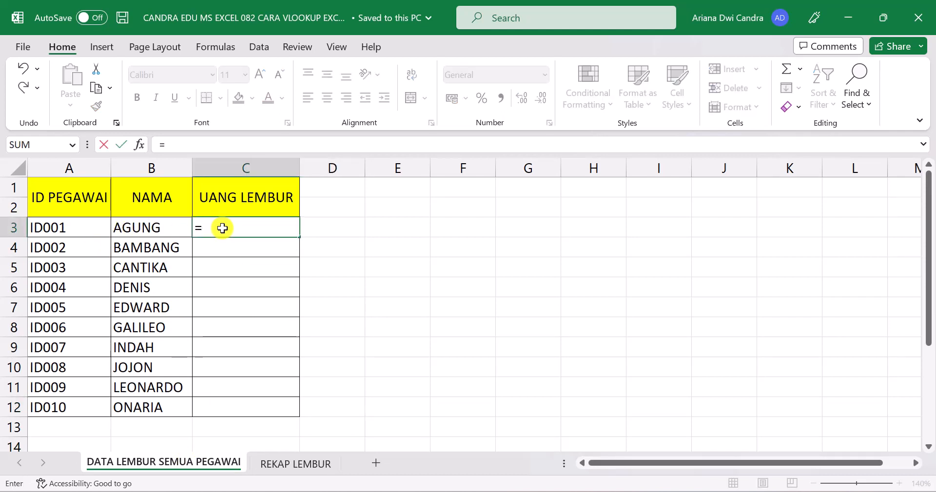
pyautogui.write('VLOOKUP(')
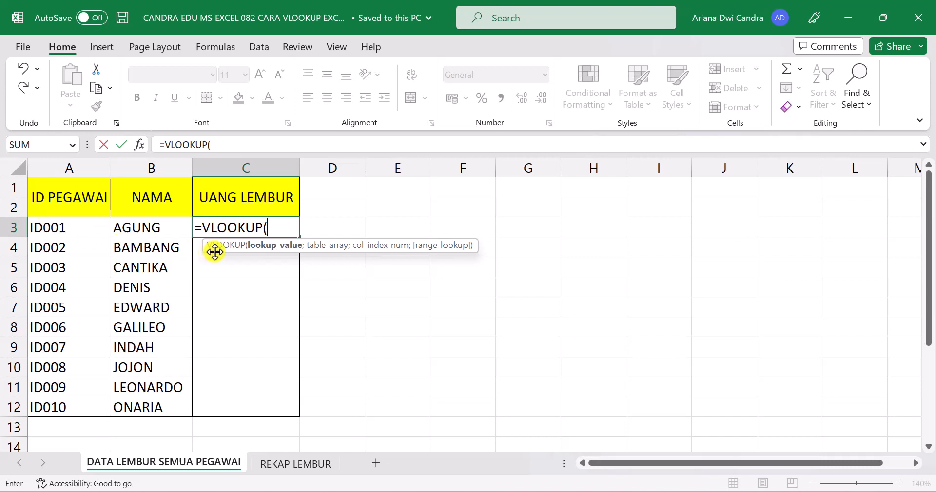
pyautogui.click(90, 227)
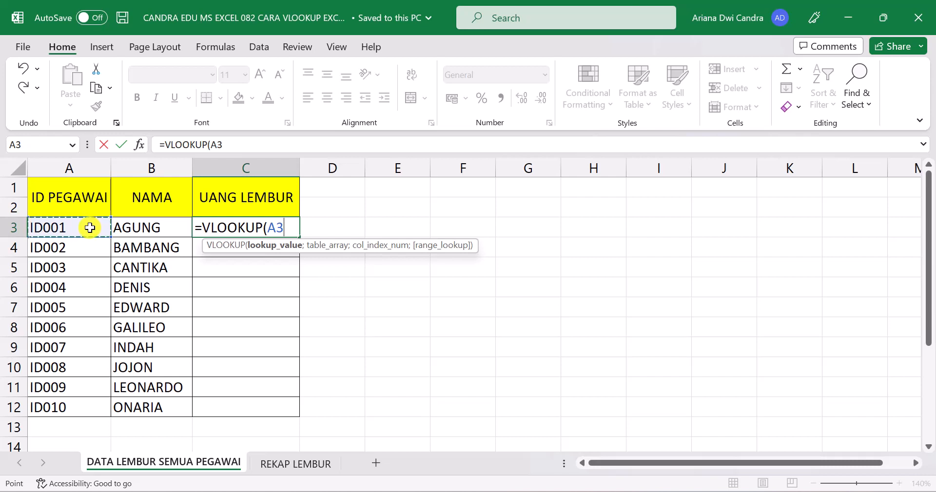
pyautogui.write(';')
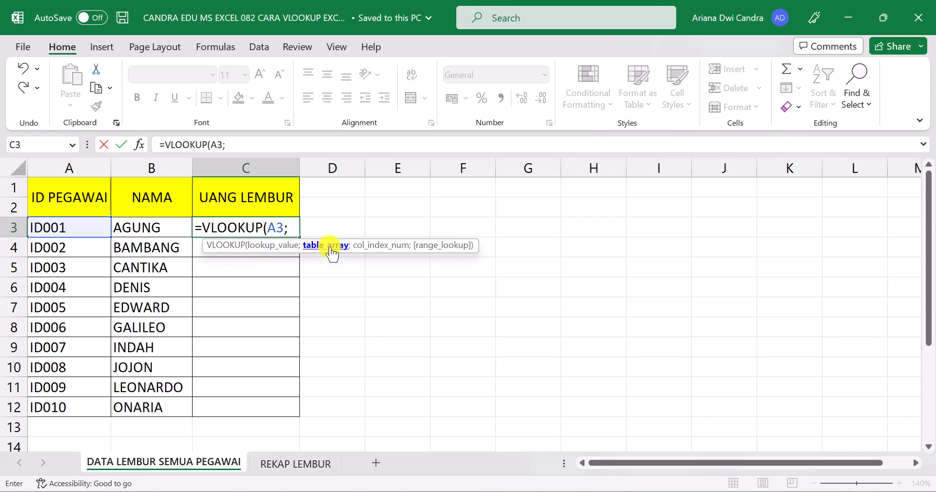
pyautogui.click(290, 467)
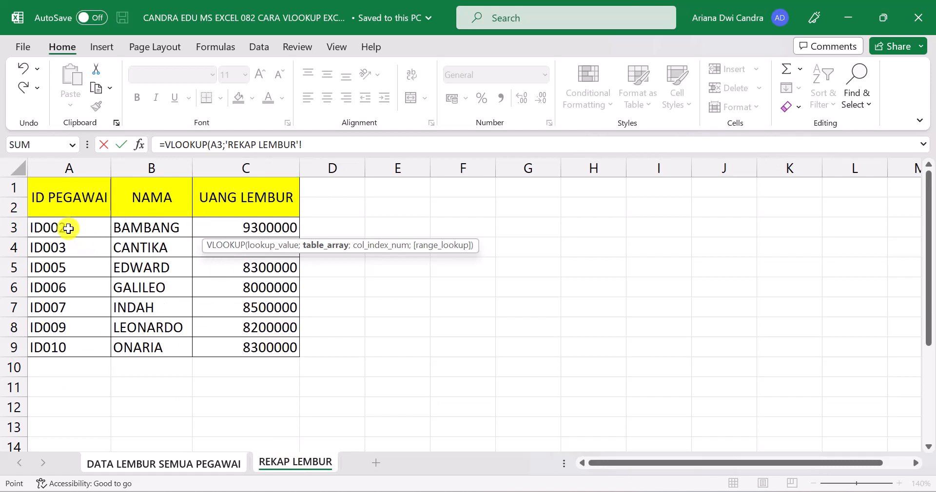
pyautogui.moveTo(69, 228); pyautogui.dragTo(247, 350)
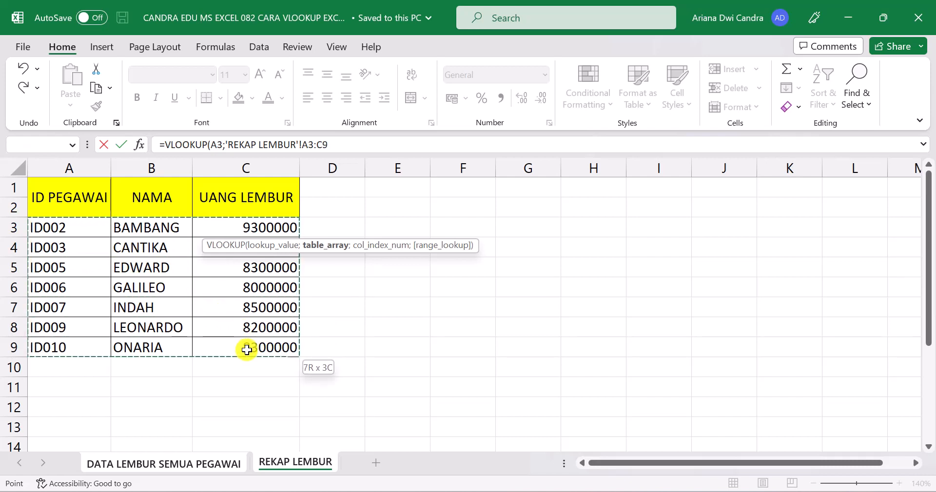
pyautogui.moveTo(247, 350); pyautogui.dragTo(247, 350)
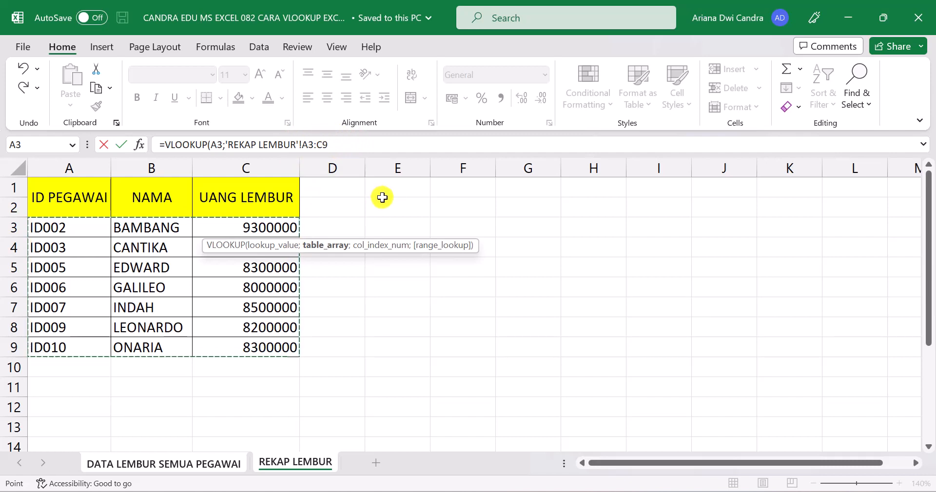
pyautogui.press('F4')
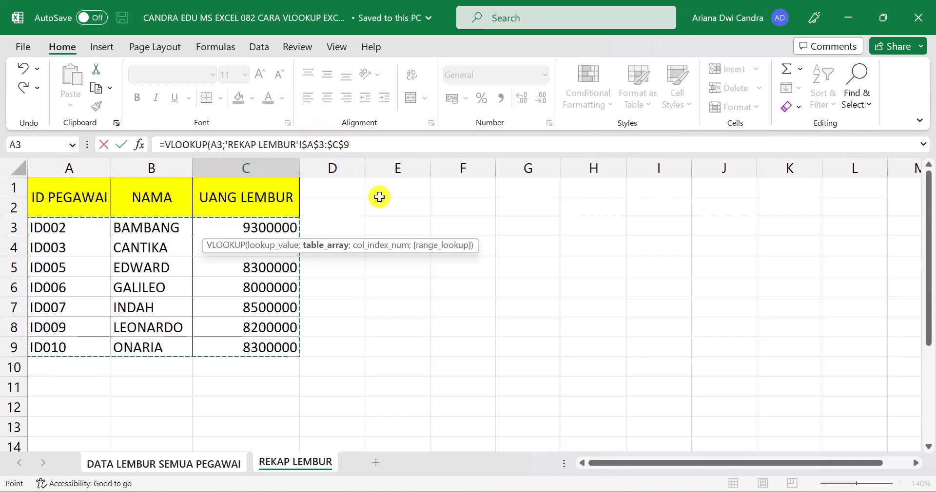
# Step: Complete the VLOOKUP formula with column index 3 and FALSE for an exact match, and enter it
pyautogui.write(';')
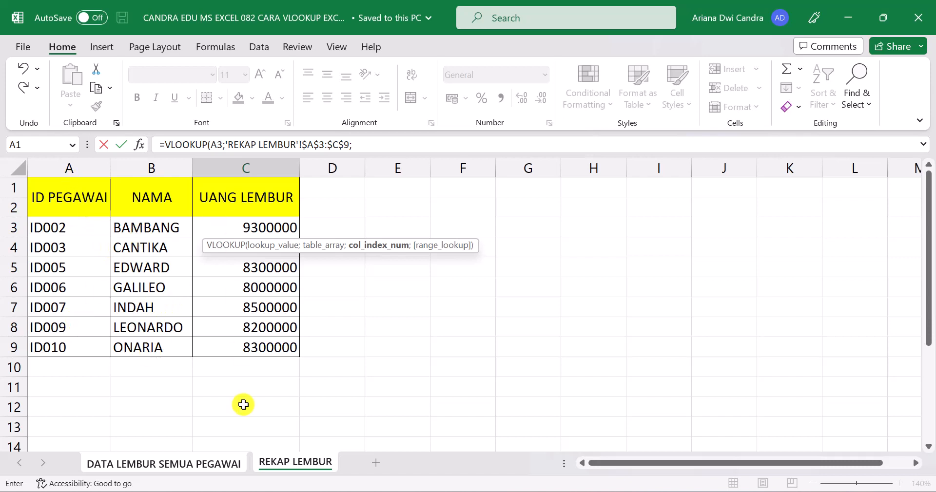
pyautogui.write('3;')
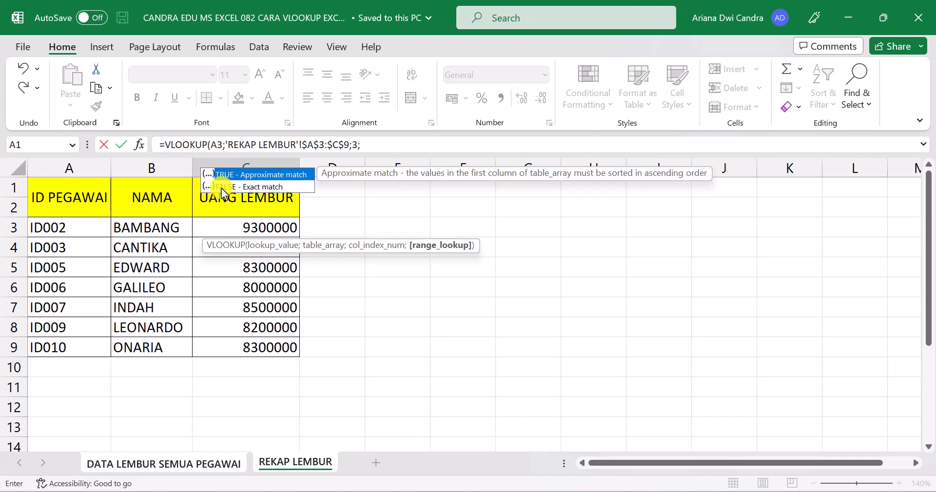
pyautogui.write('ALSE)')
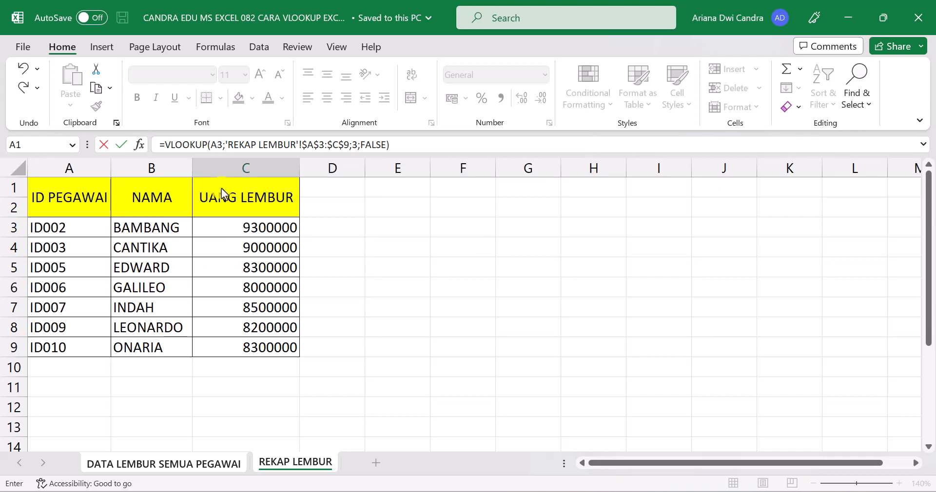
pyautogui.press('Return')
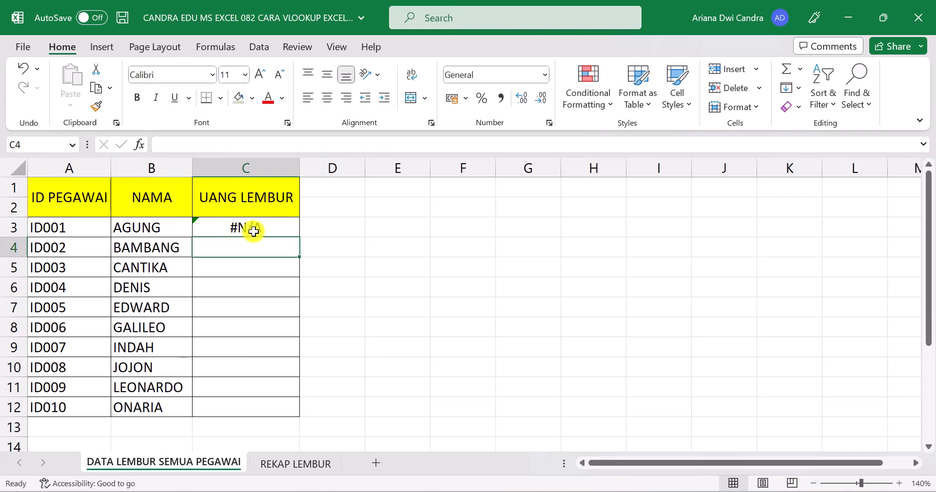
# Step: Fill the VLOOKUP formula from C3 down through C12 in the UANG LEMBUR column
pyautogui.click(272, 230)
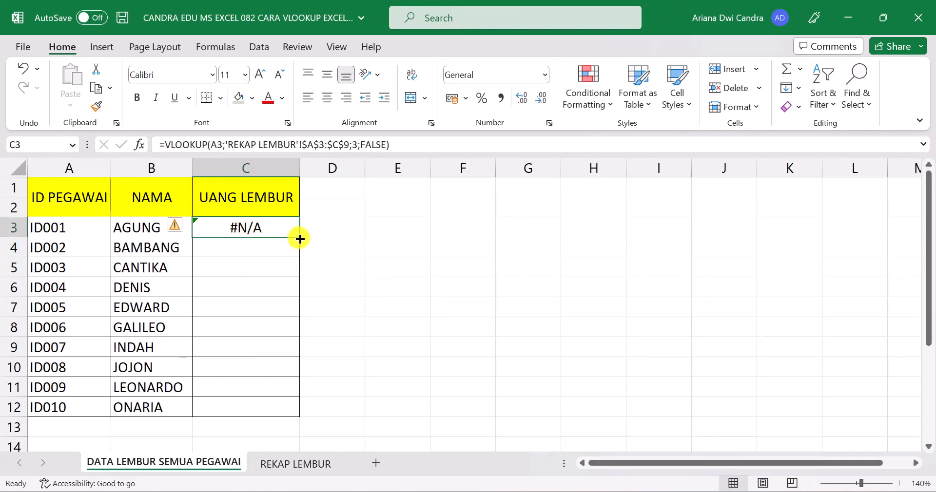
pyautogui.moveTo(300, 239); pyautogui.dragTo(294, 414)
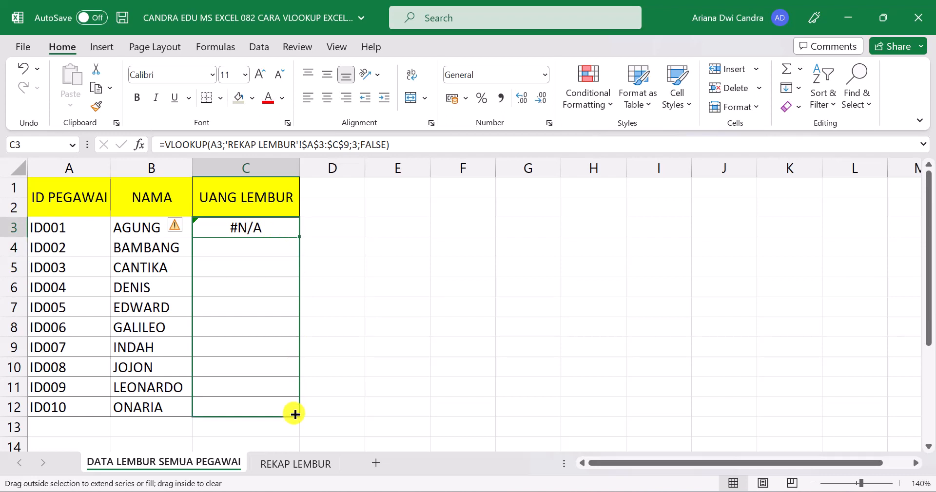
pyautogui.moveTo(294, 415); pyautogui.dragTo(294, 415)
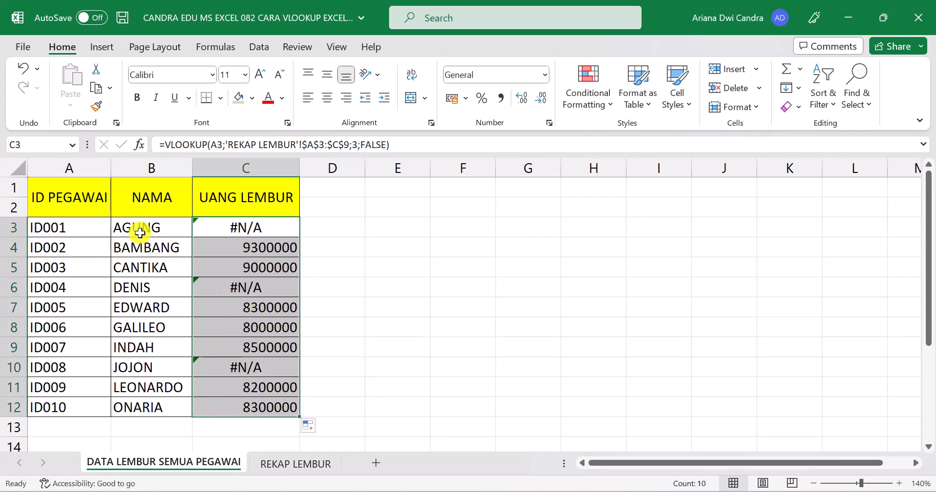
# Step: Check the UANG LEMBUR results for ID001 and ID002 against the records on the REKAP LEMBUR sheet
pyautogui.click(256, 229)
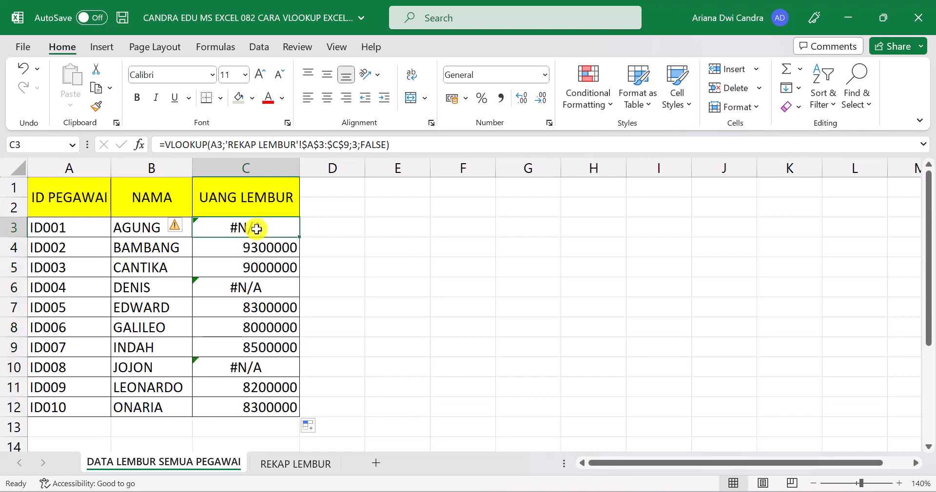
pyautogui.click(282, 468)
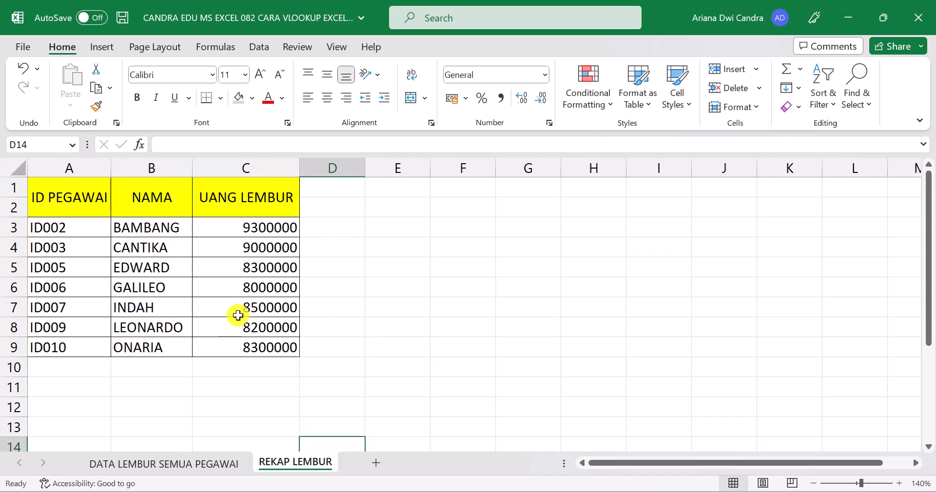
pyautogui.click(197, 466)
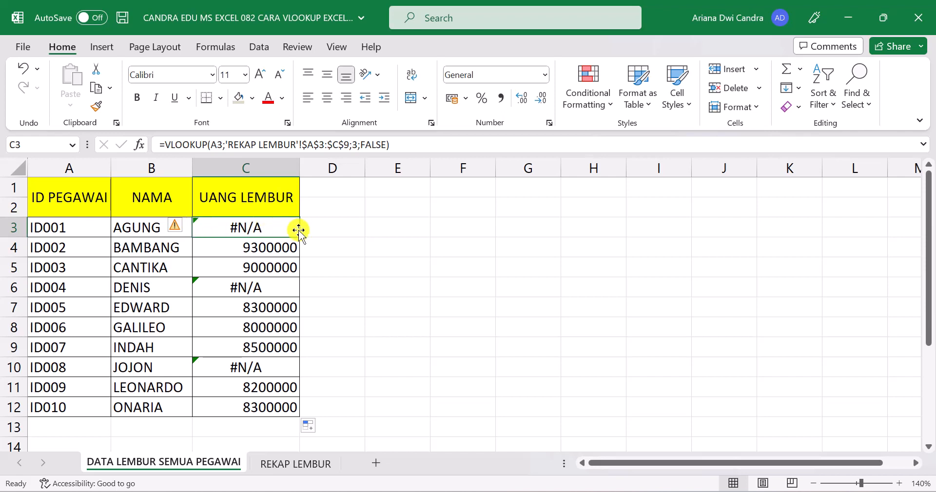
pyautogui.click(246, 251)
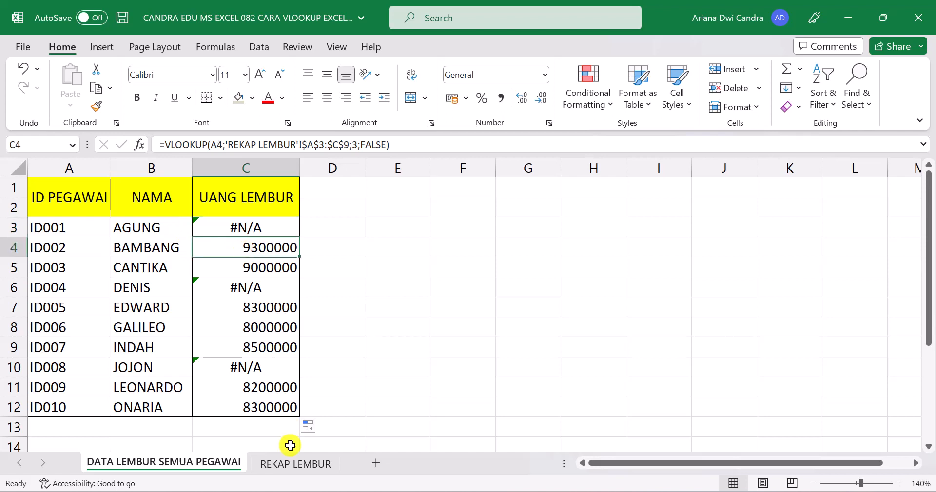
pyautogui.click(284, 464)
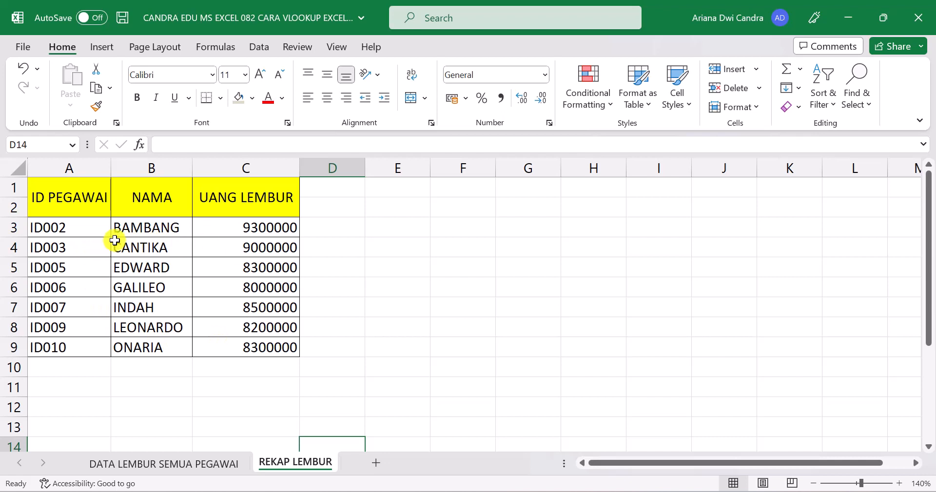
pyautogui.click(243, 231)
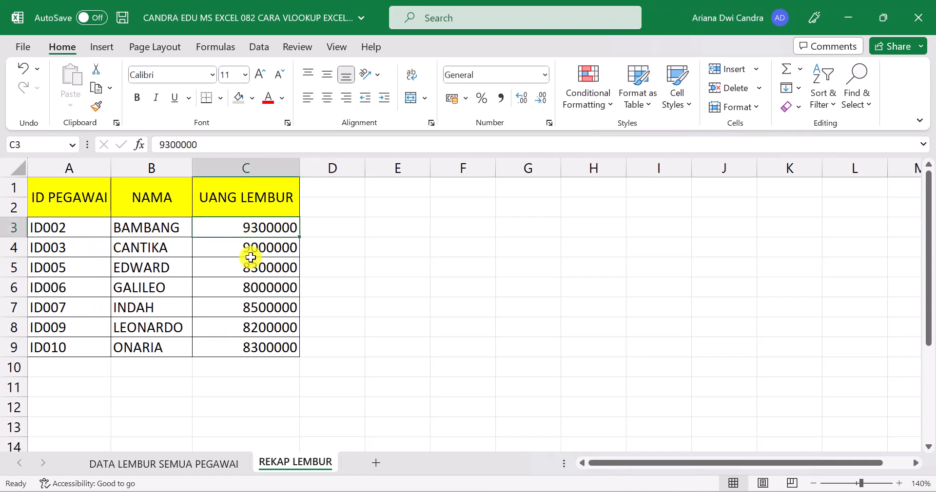
pyautogui.click(166, 463)
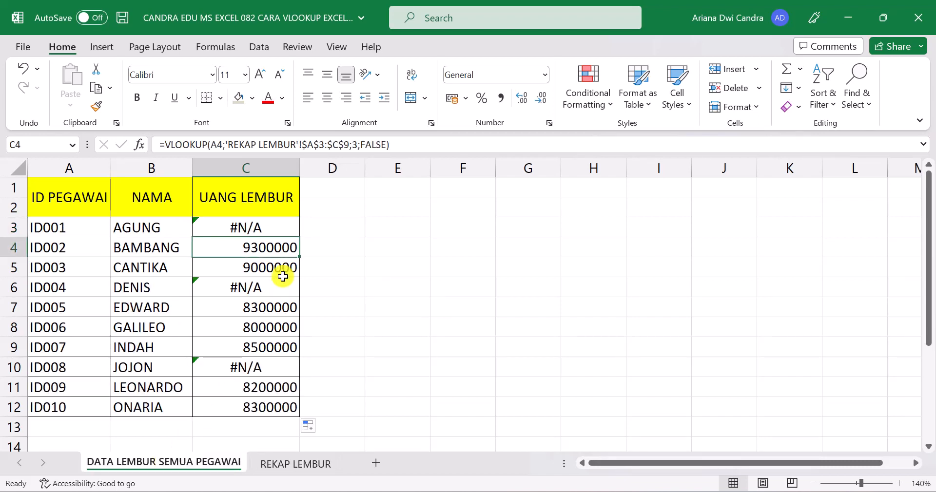
# Step: Edit the formula in C3 to insert IFERROR( in front of the VLOOKUP function
pyautogui.click(274, 228)
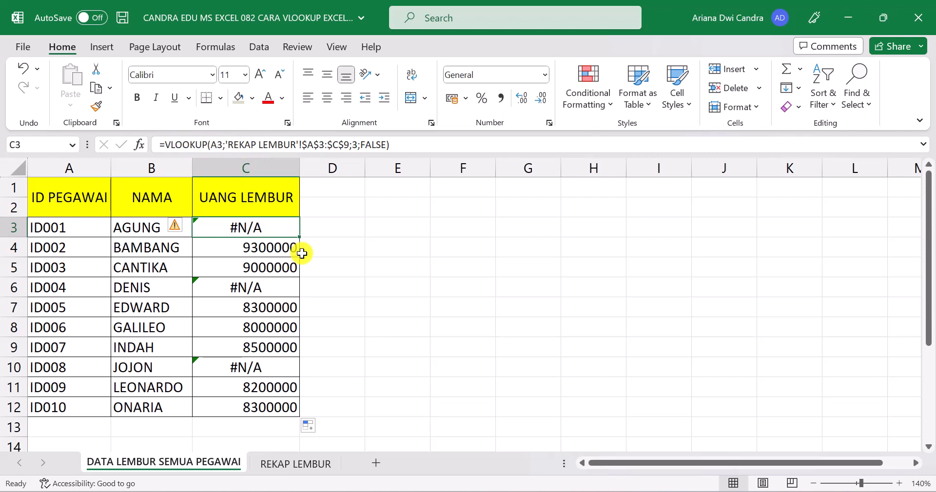
pyautogui.press('F2')
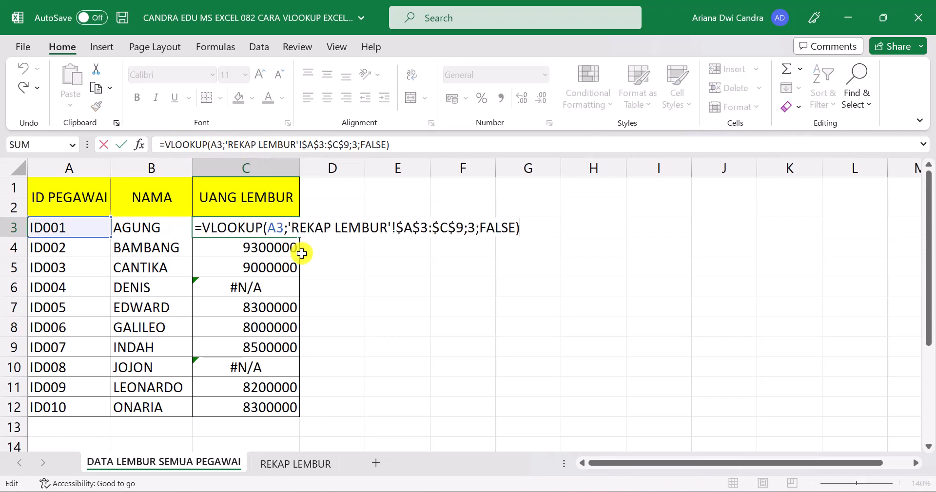
pyautogui.click(202, 227)
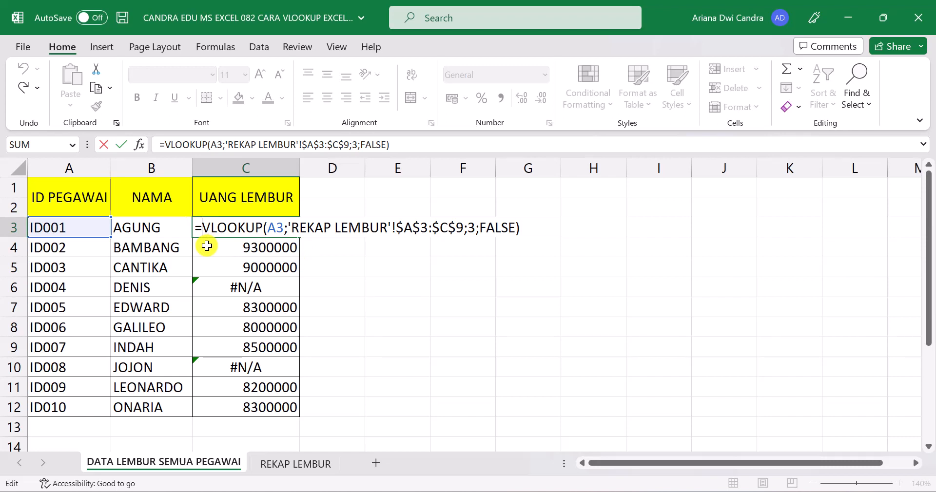
pyautogui.write('IFERR')
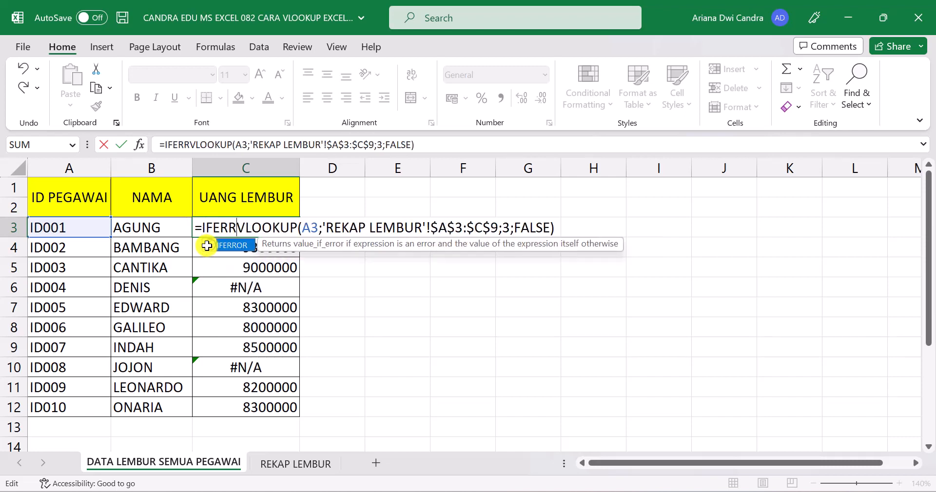
pyautogui.write('OR(')
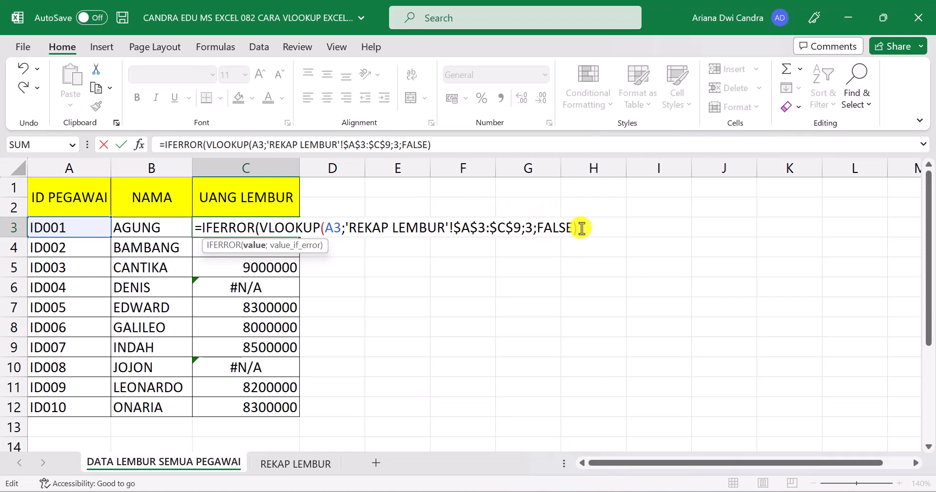
# Step: Complete the IFERROR formula in C3 with "TIDAK LEMBUR" as the value if error, and enter it
pyautogui.write(';')
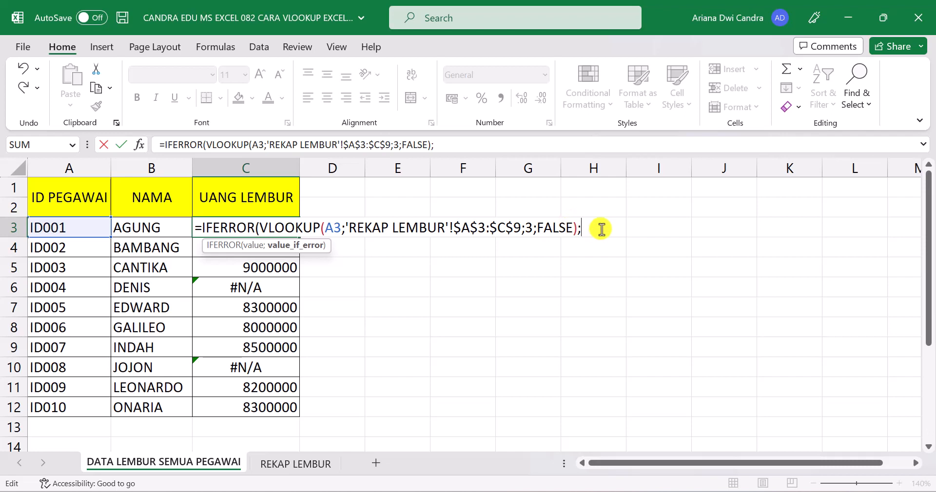
pyautogui.write('"')
pyautogui.write('TIDAK LE')
pyautogui.write('MBUR')
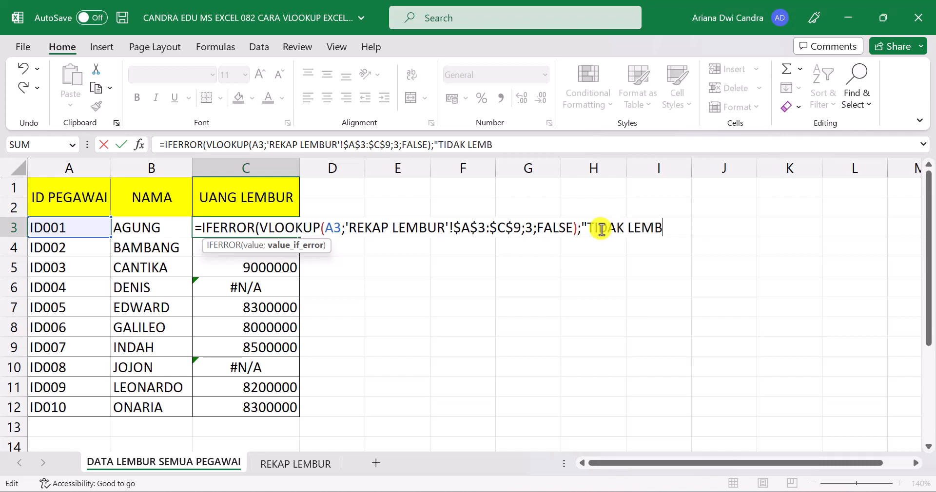
pyautogui.write('"')
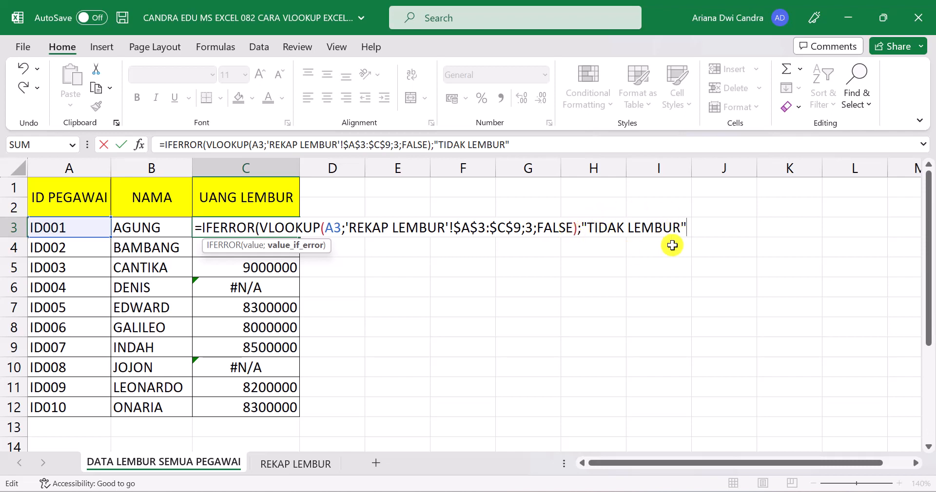
pyautogui.write(')')
pyautogui.press('Return')
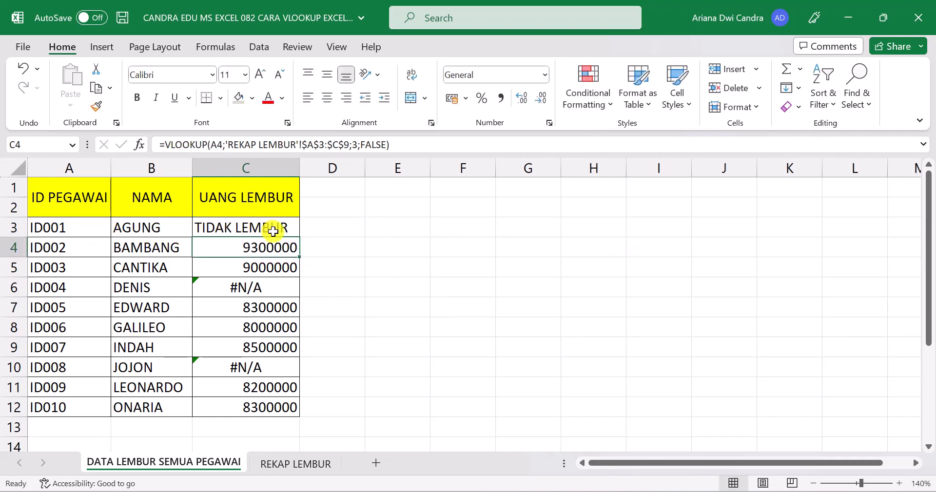
# Step: Fill the IFERROR formula from C3 down through C12 in the UANG LEMBUR column
pyautogui.click(295, 229)
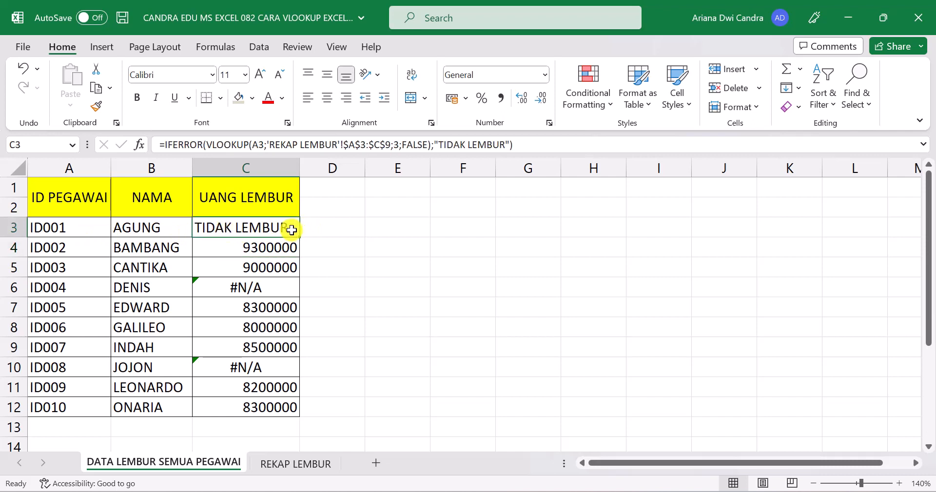
pyautogui.moveTo(300, 240); pyautogui.dragTo(298, 413)
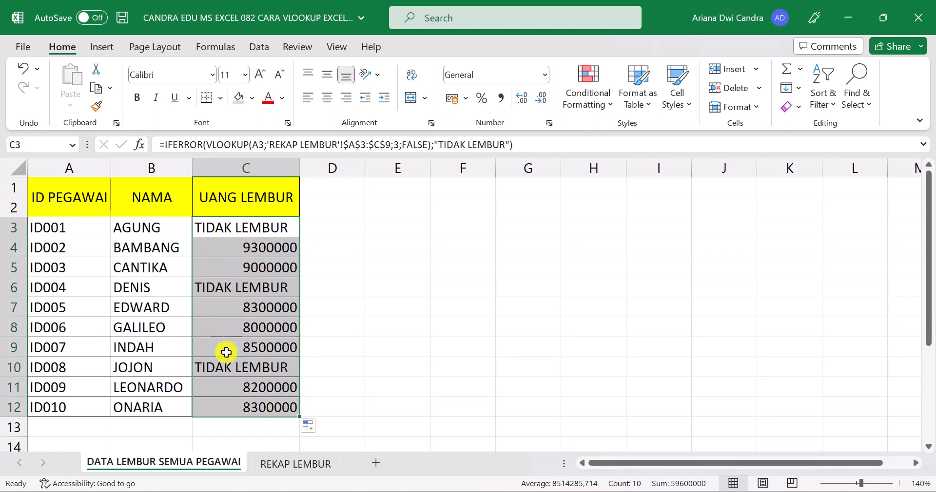
pyautogui.click(226, 407)
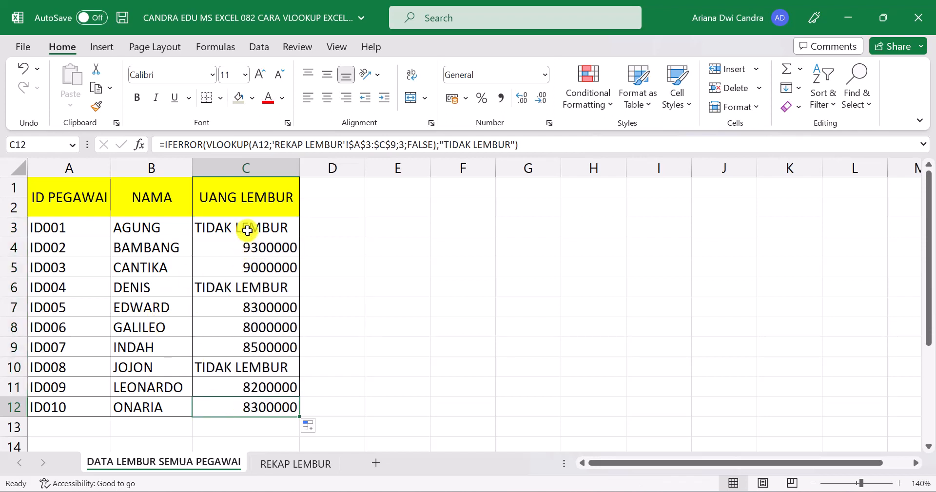
# Step: Format the UANG LEMBUR cells C3 to C12 as Currency with the Rp symbol and 0 decimal places
pyautogui.moveTo(248, 229); pyautogui.dragTo(260, 402)
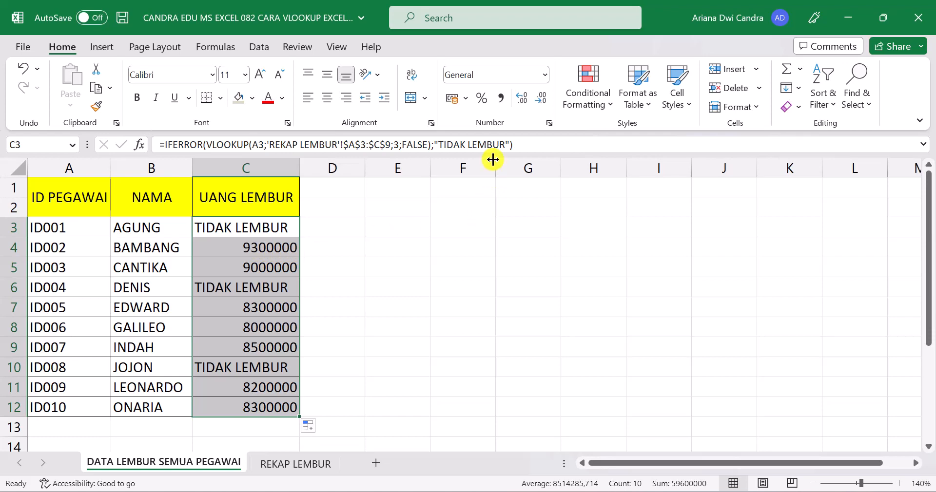
pyautogui.click(549, 122)
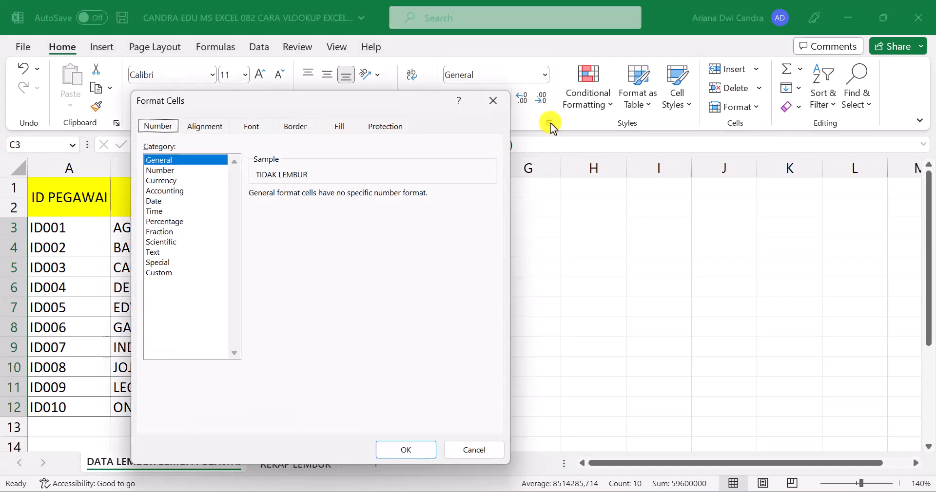
pyautogui.click(183, 180)
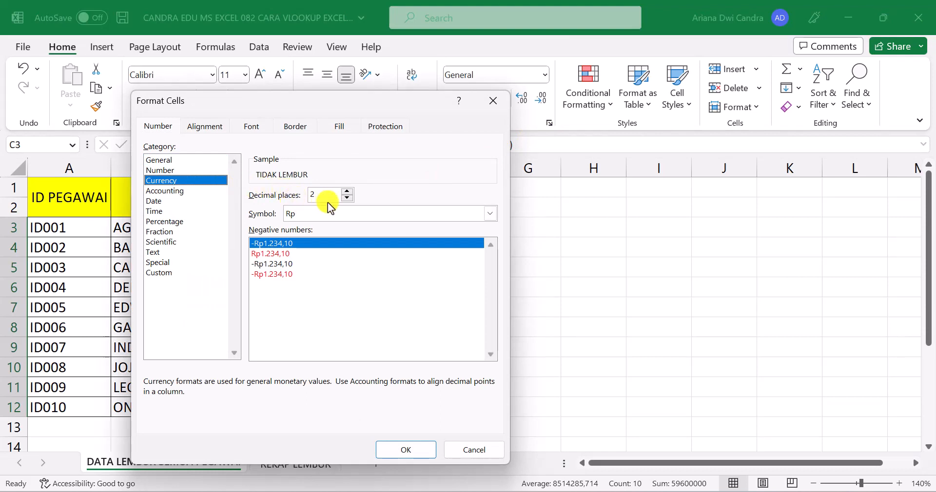
pyautogui.click(347, 199)
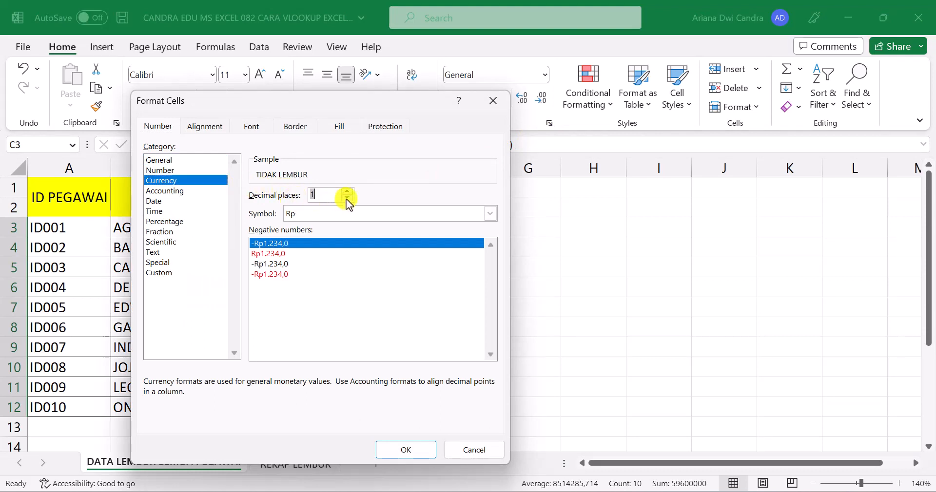
pyautogui.click(347, 198)
pyautogui.click(398, 451)
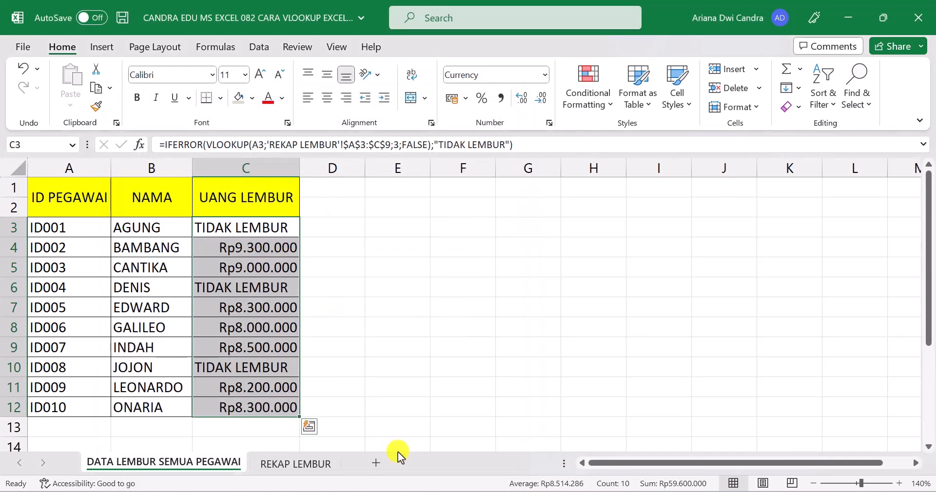